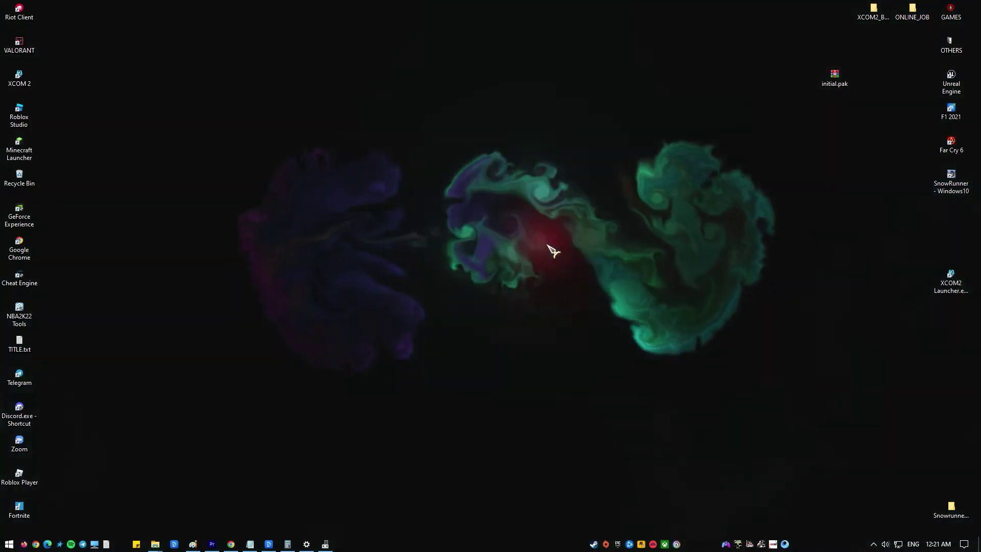
Step: Open Device Manager and auto-update the e2eSoft iVCam #1 driver, which is already the best
{"action": "right_click", "coordinate": [8, 544]}
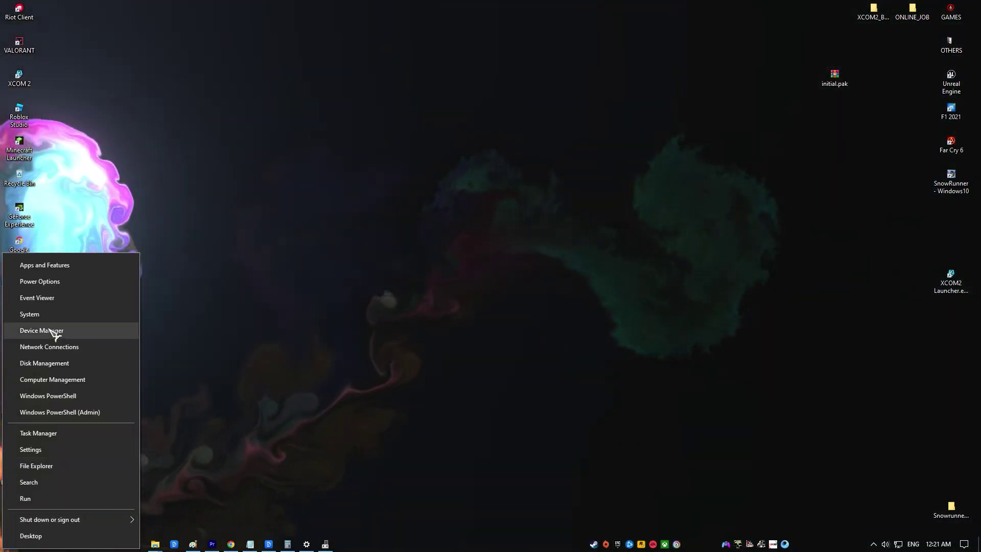
{"action": "left_click", "coordinate": [41, 330]}
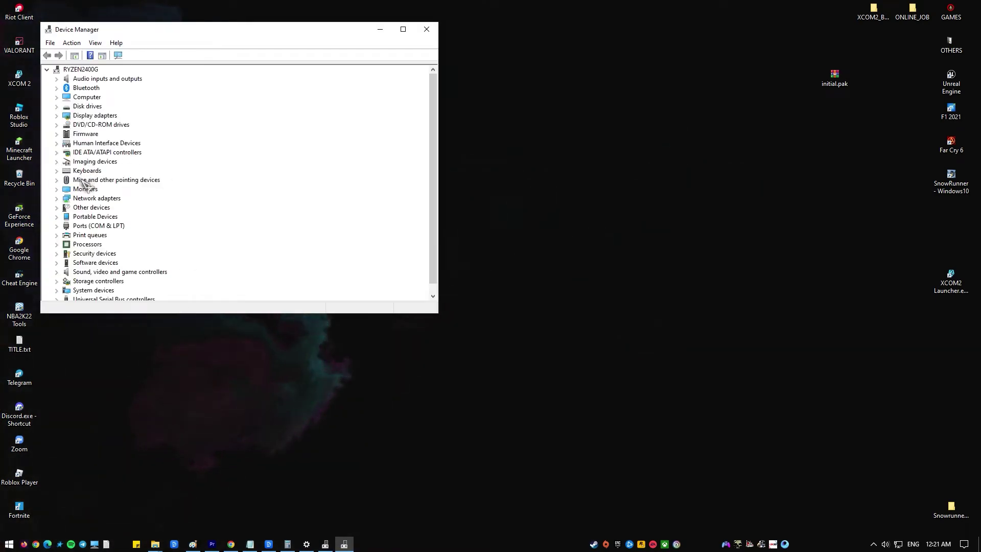
{"action": "left_click", "coordinate": [57, 161]}
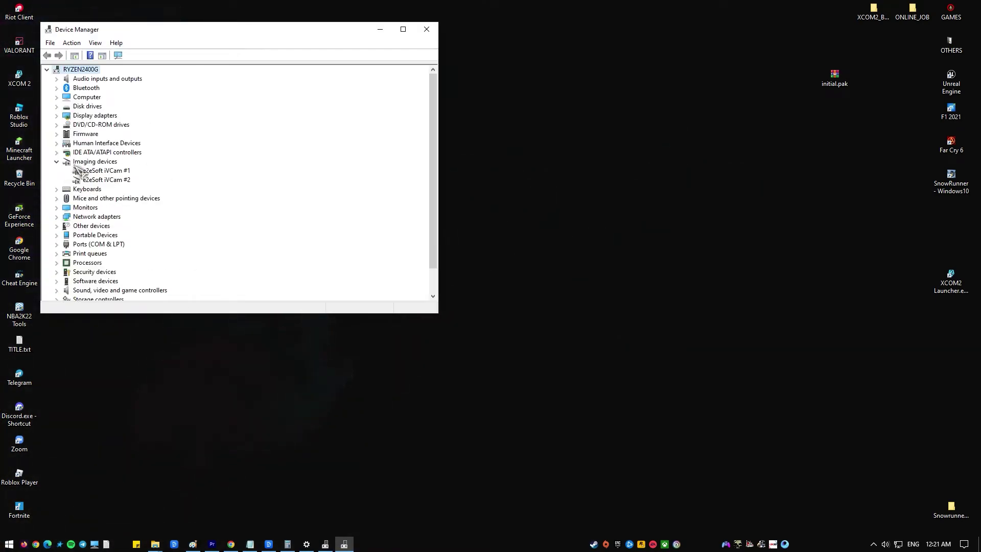
{"action": "left_click", "coordinate": [112, 170]}
{"action": "right_click", "coordinate": [109, 171]}
{"action": "left_click", "coordinate": [192, 179]}
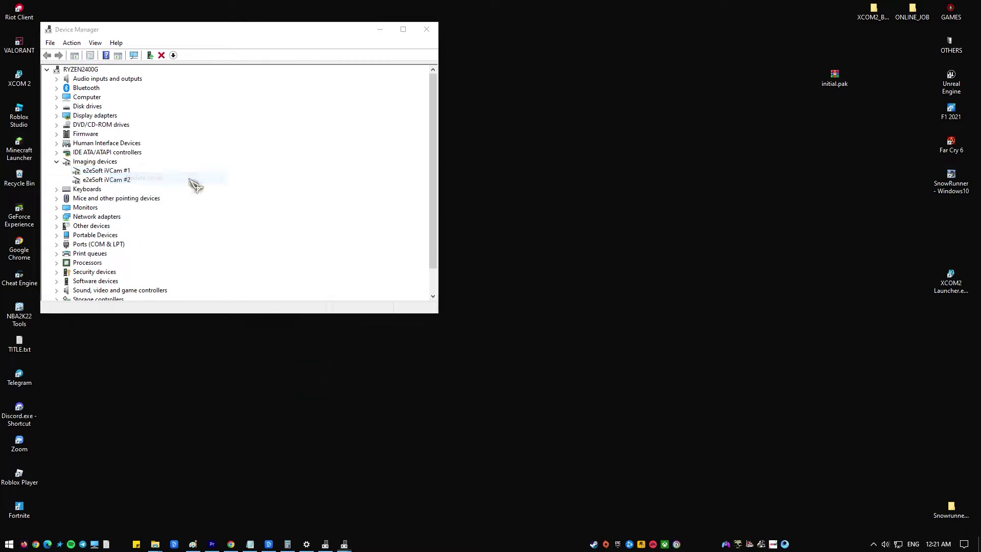
{"action": "left_click", "coordinate": [240, 157]}
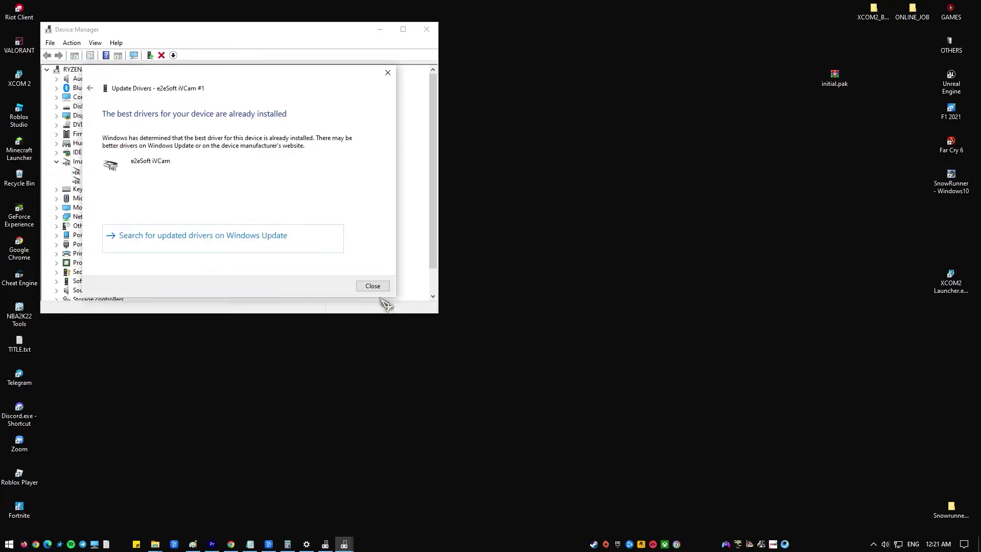
{"action": "left_click", "coordinate": [380, 288]}
Step: Auto-update the e2eSoft iVCam #2 driver, which also reports the best driver installed
{"action": "right_click", "coordinate": [126, 181]}
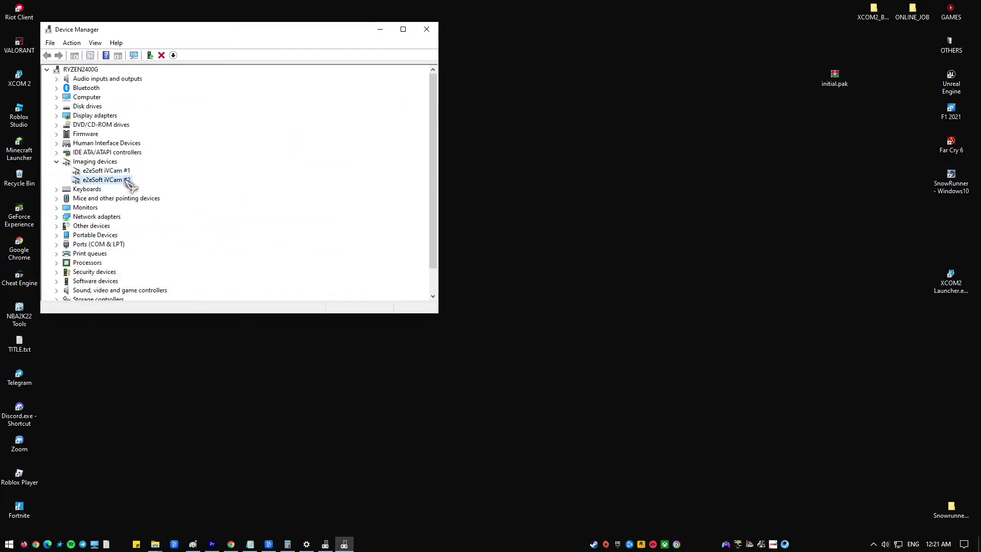
{"action": "left_click", "coordinate": [186, 184]}
{"action": "left_click", "coordinate": [286, 176]}
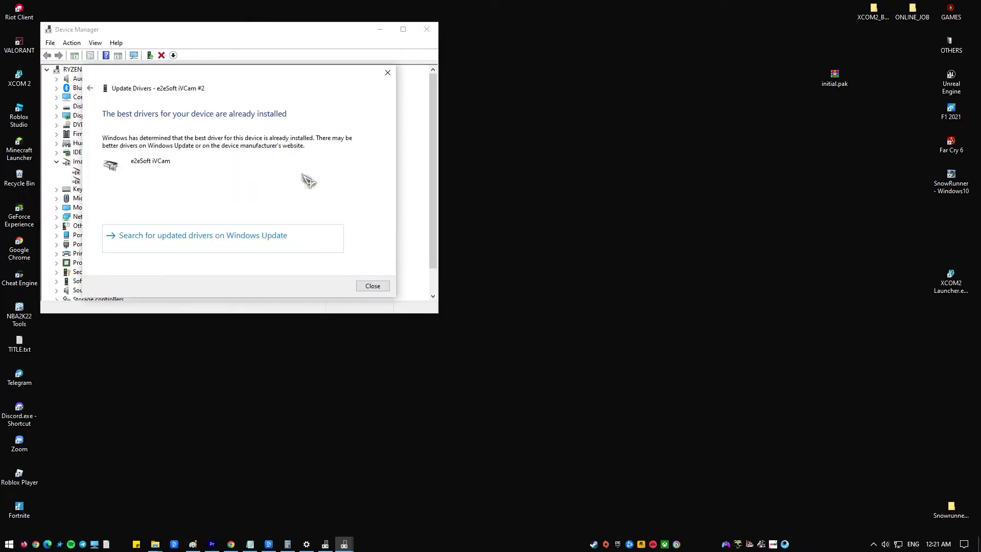
{"action": "left_click", "coordinate": [375, 285]}
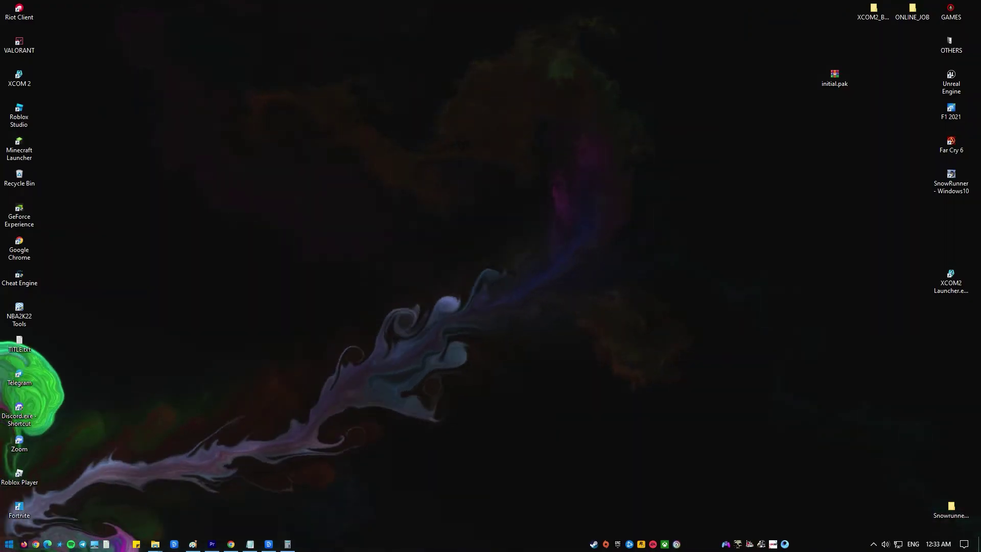
{"action": "left_click", "coordinate": [8, 544]}
Step: Find iVCam 7.0 in Settings' Apps & features search and start uninstalling it
{"action": "left_click", "coordinate": [13, 500]}
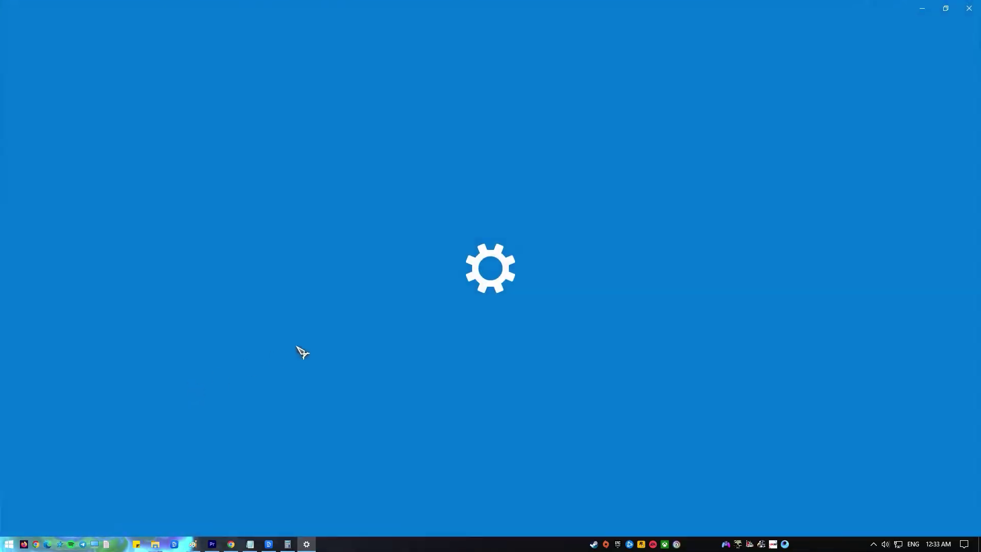
{"action": "left_click", "coordinate": [189, 227]}
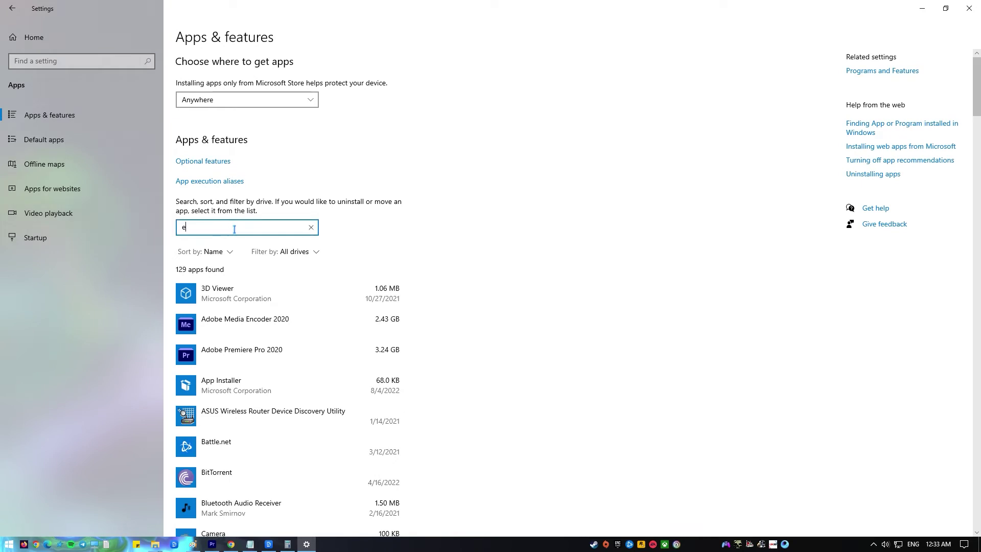
{"action": "type", "text": "v"}
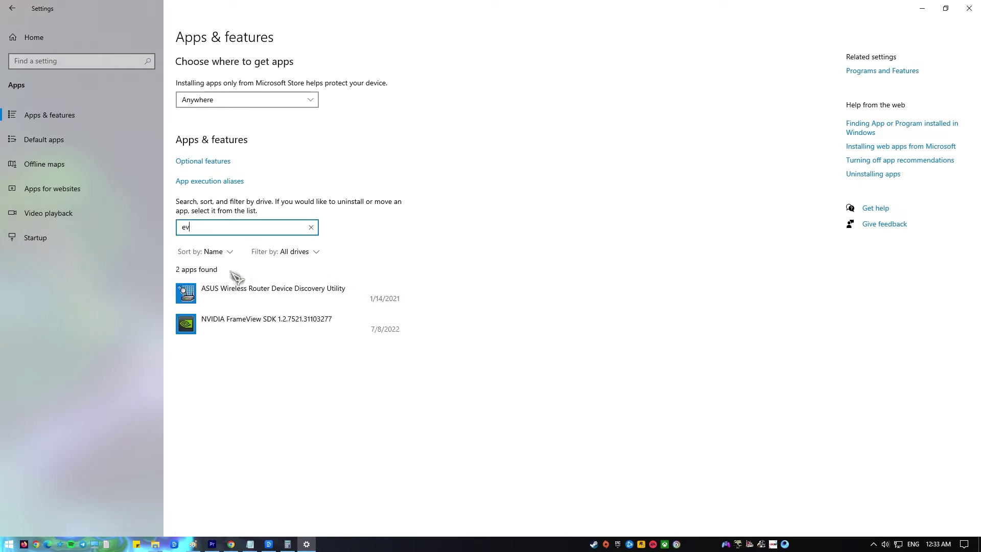
{"action": "key", "text": "BackSpace"}
{"action": "key", "text": "BackSpace"}
{"action": "type", "text": "i"}
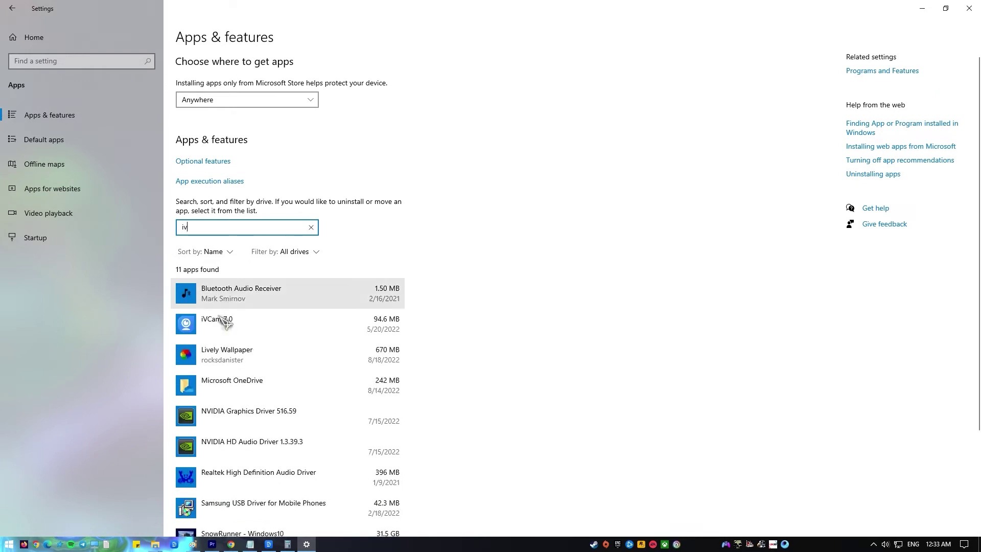
{"action": "left_click", "coordinate": [310, 327]}
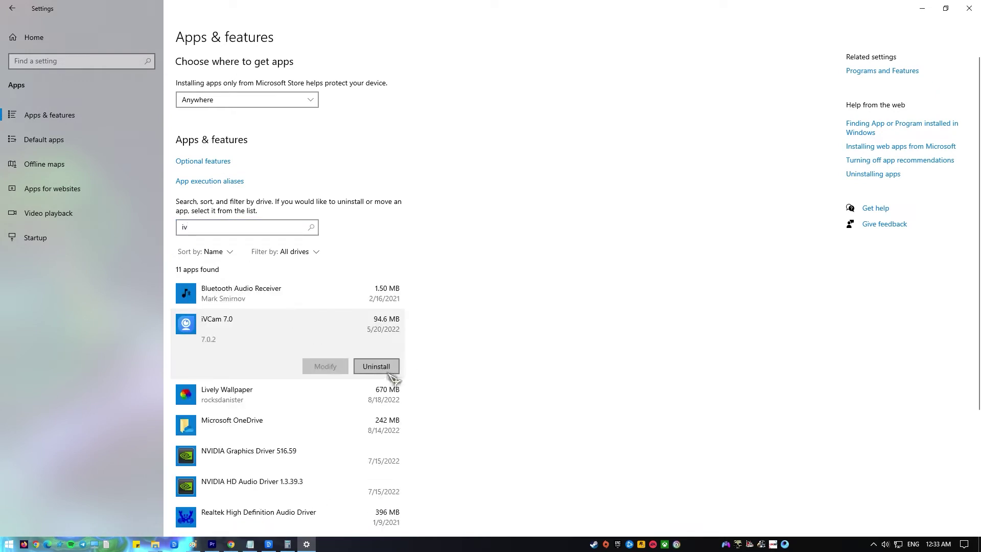
{"action": "left_click", "coordinate": [379, 368]}
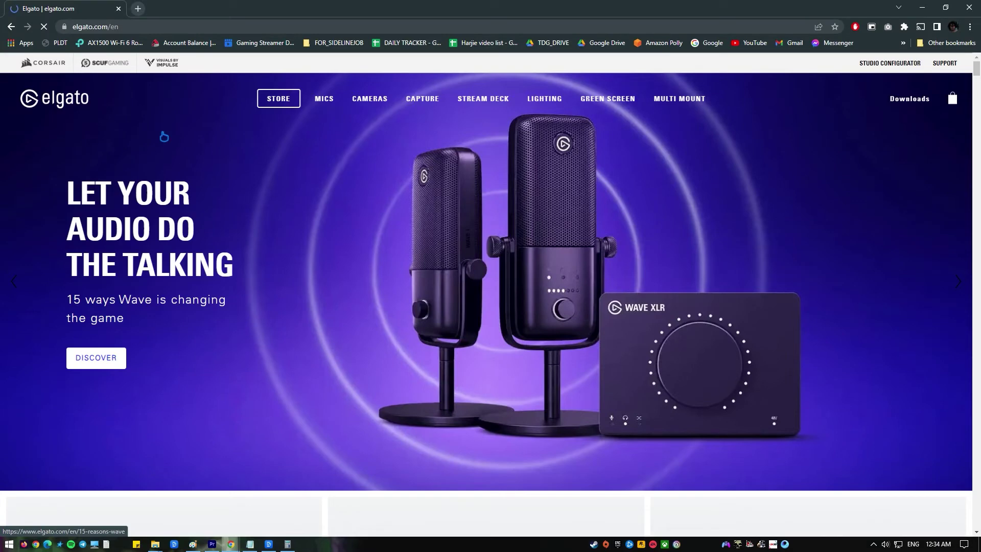
Step: Select FACECAM on Elgato's downloads page and download Camera Hub for Windows
{"action": "left_click", "coordinate": [909, 99]}
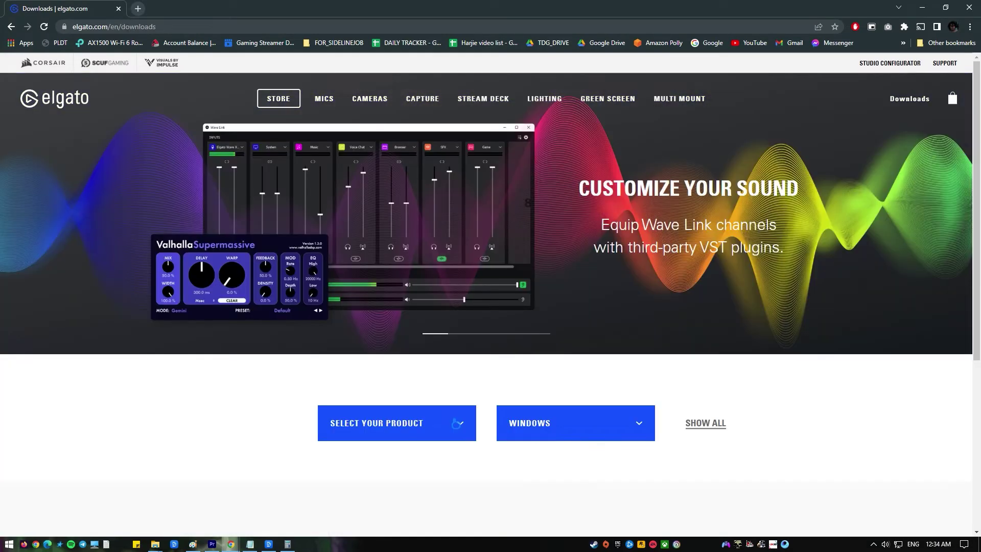
{"action": "left_click", "coordinate": [456, 423]}
{"action": "scroll", "coordinate": [457, 423], "scroll_direction": "down", "scroll_amount": 2}
{"action": "scroll", "coordinate": [442, 399], "scroll_direction": "down", "scroll_amount": 2}
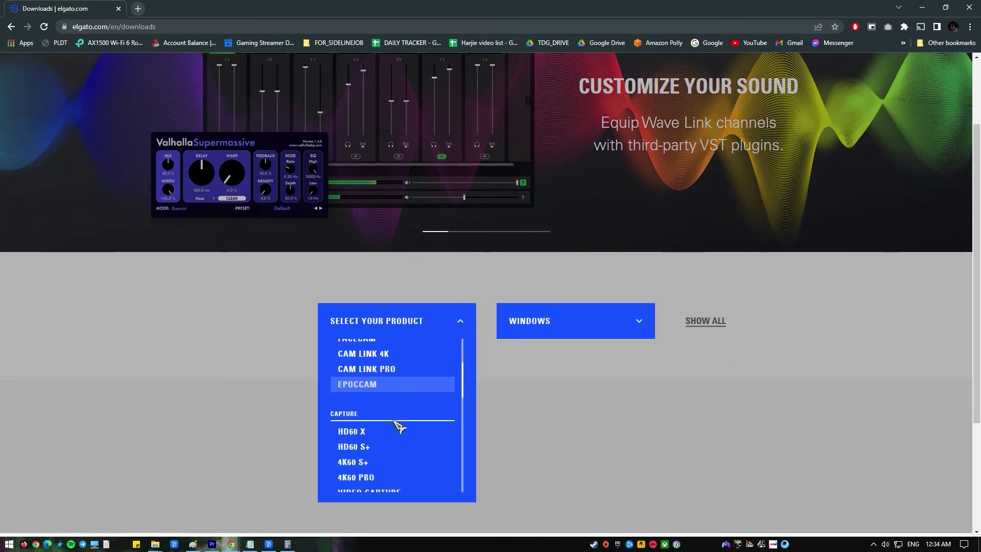
{"action": "scroll", "coordinate": [400, 423], "scroll_direction": "up", "scroll_amount": 1}
{"action": "scroll", "coordinate": [397, 238], "scroll_direction": "down", "scroll_amount": 3}
{"action": "left_click", "coordinate": [396, 239]}
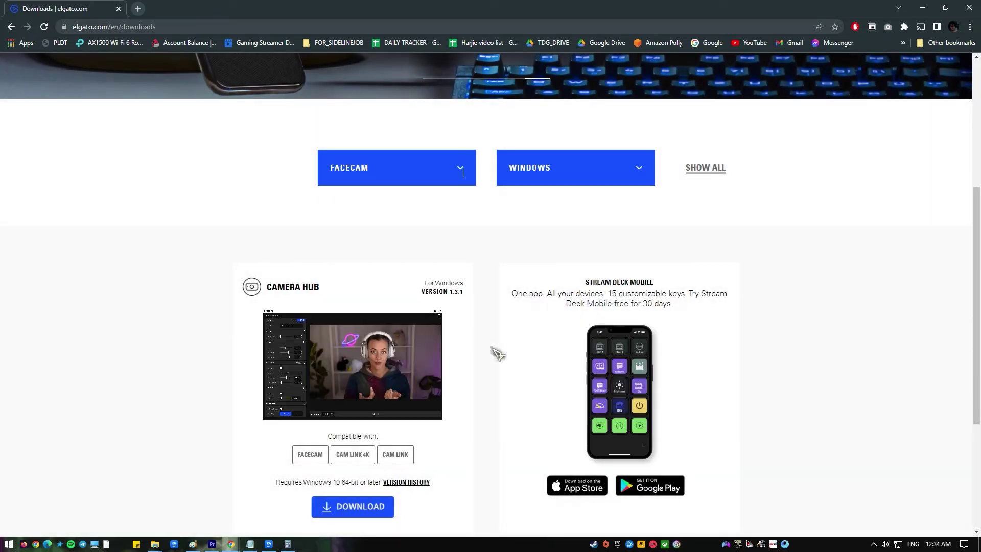
{"action": "scroll", "coordinate": [493, 424], "scroll_direction": "down", "scroll_amount": 1}
{"action": "scroll", "coordinate": [496, 423], "scroll_direction": "down", "scroll_amount": 2}
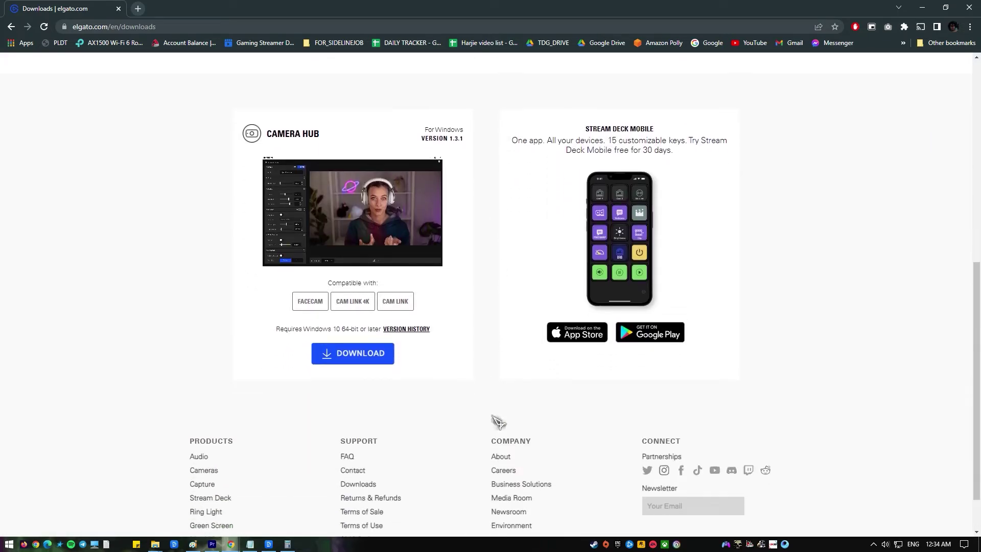
{"action": "left_click", "coordinate": [345, 352]}
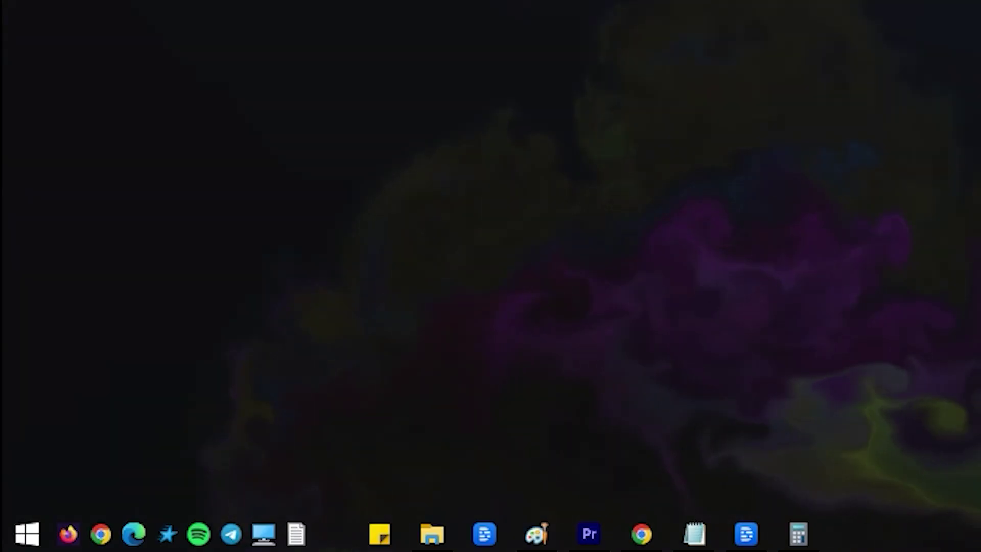
Step: Run hdwwiz.cpl to open Device Manager and start Add legacy hardware
{"action": "key", "text": "super+r"}
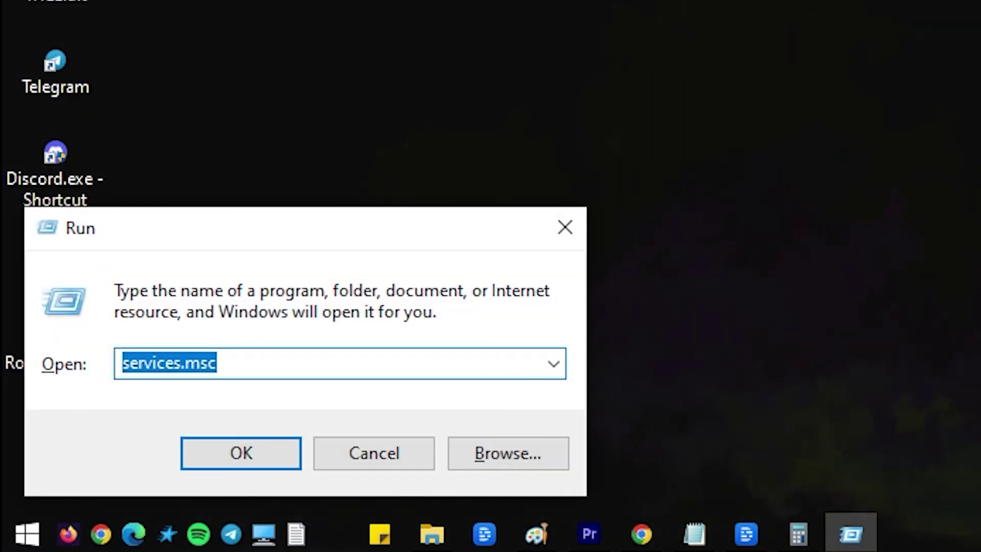
{"action": "type", "text": "hdwwiz.cpl"}
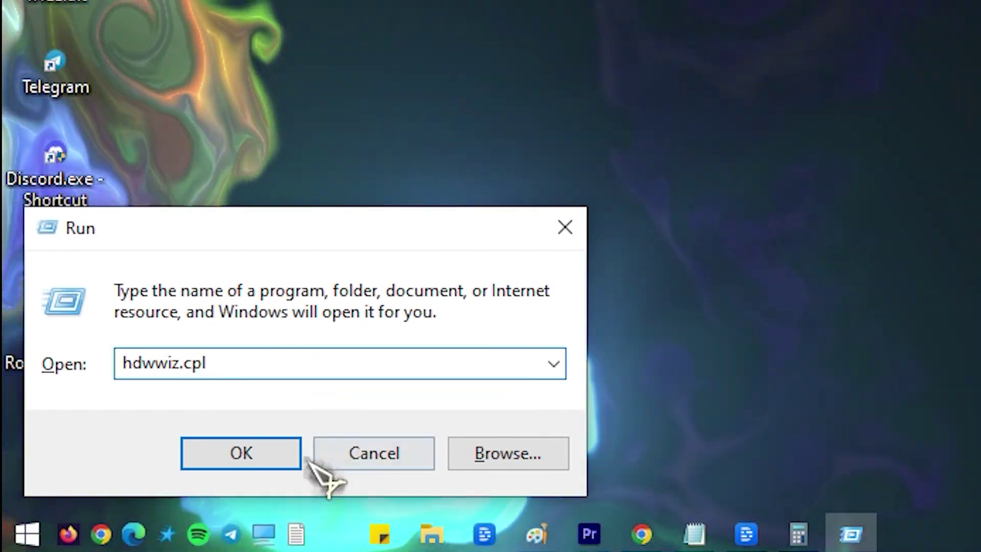
{"action": "left_click", "coordinate": [292, 460]}
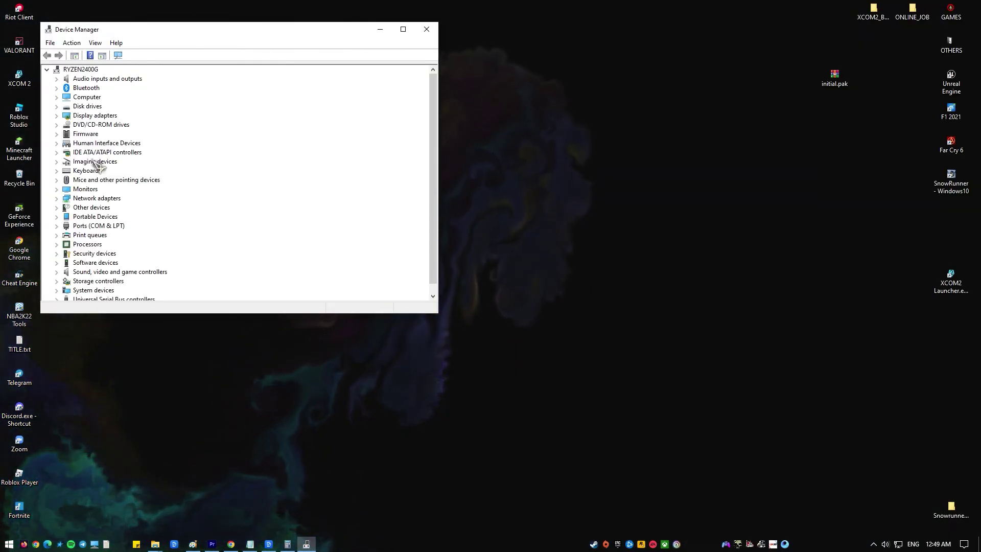
{"action": "left_click", "coordinate": [95, 161]}
{"action": "left_click", "coordinate": [72, 43]}
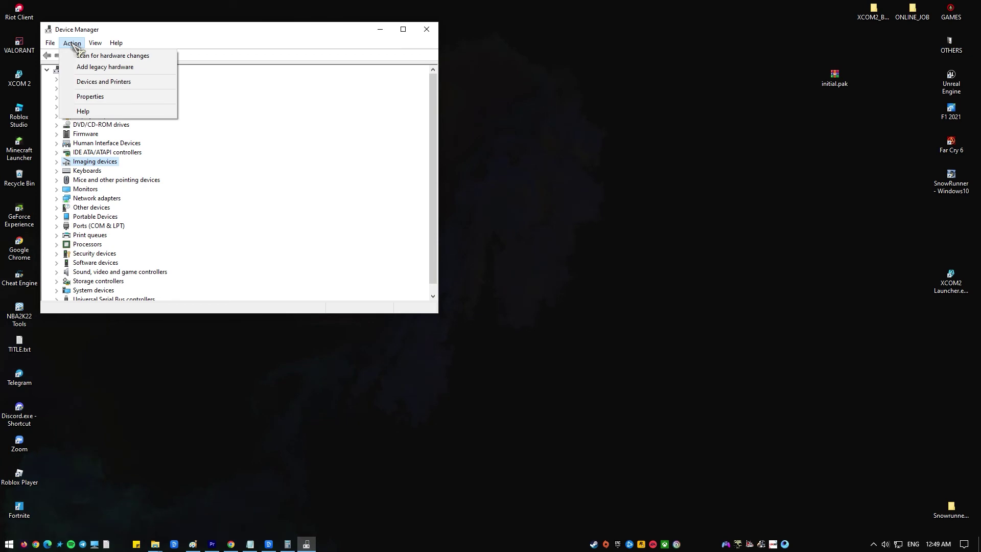
{"action": "left_click", "coordinate": [150, 67]}
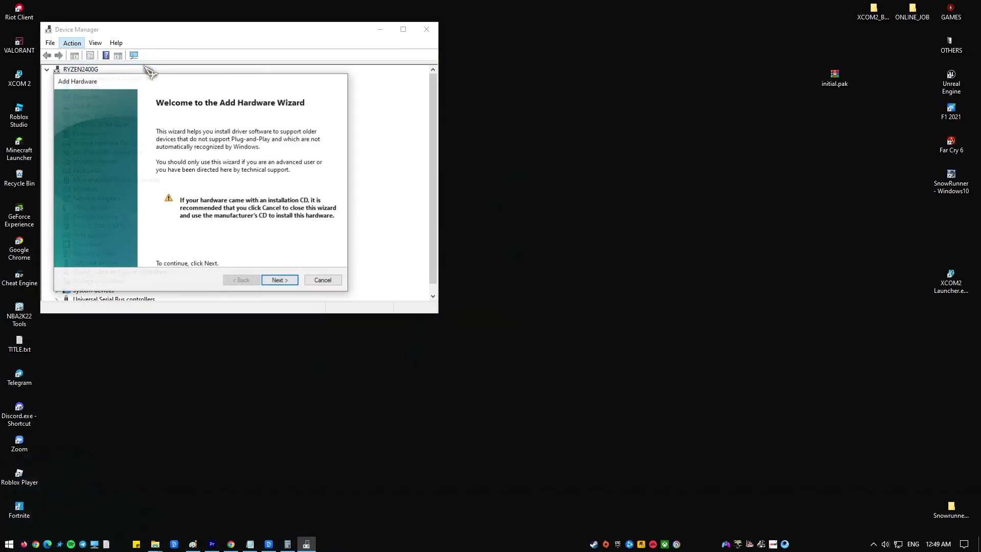
Step: In the Add Hardware wizard, choose manual installation from a list and the Cameras type
{"action": "left_click", "coordinate": [281, 280]}
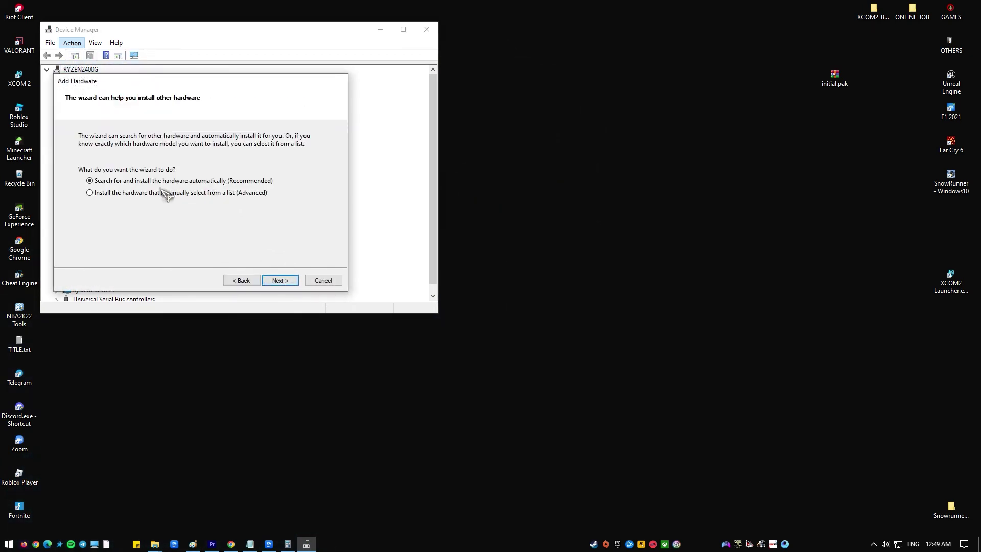
{"action": "left_click", "coordinate": [100, 193]}
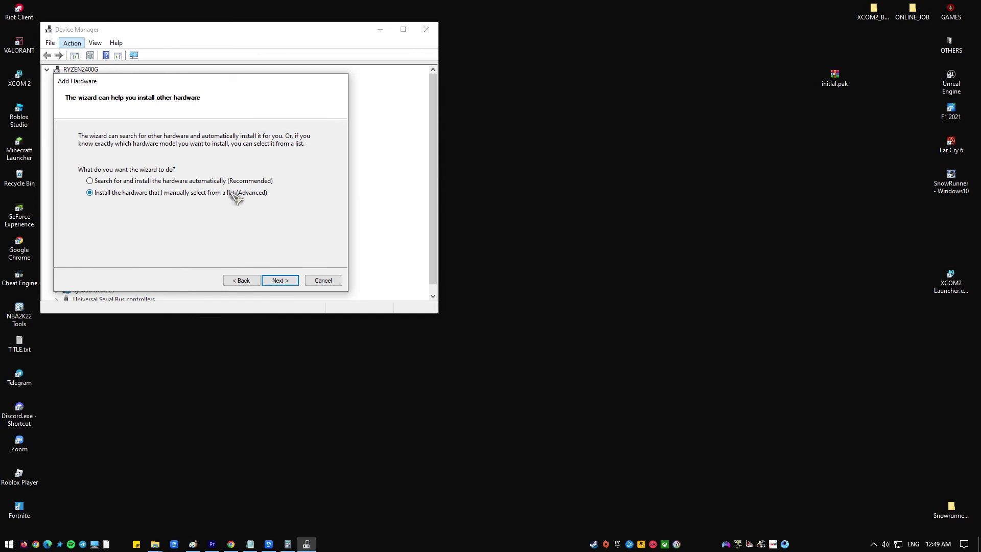
{"action": "left_click", "coordinate": [288, 279]}
{"action": "left_click", "coordinate": [101, 181]}
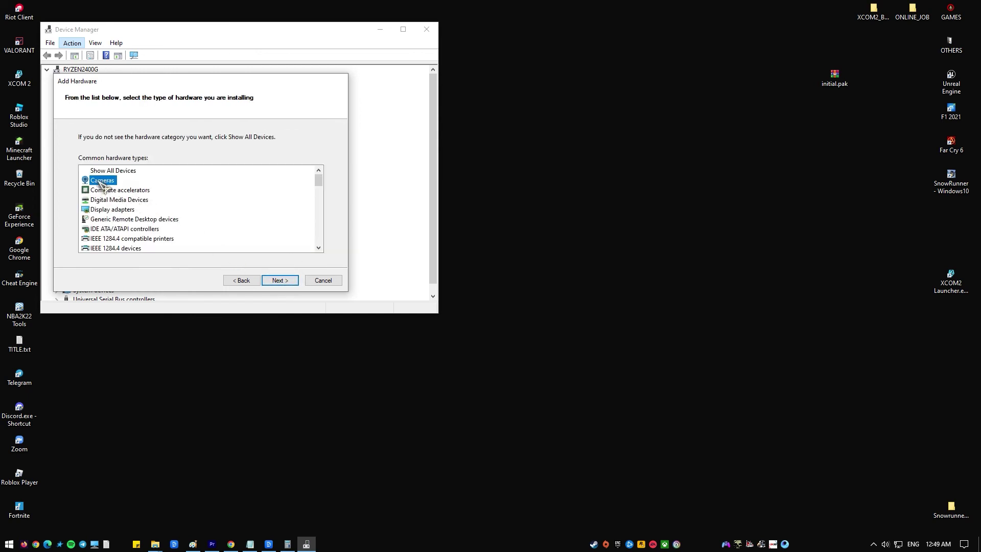
{"action": "left_click", "coordinate": [286, 282]}
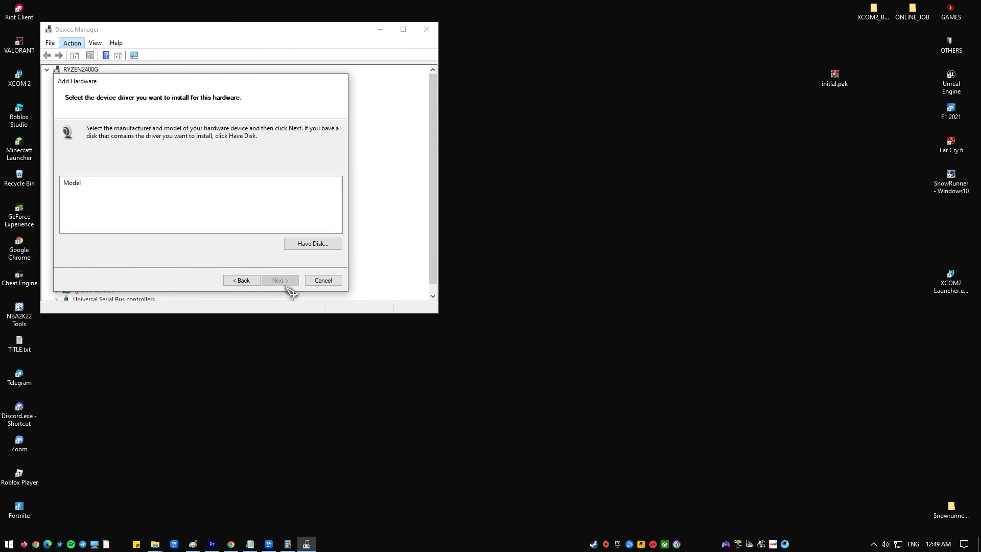